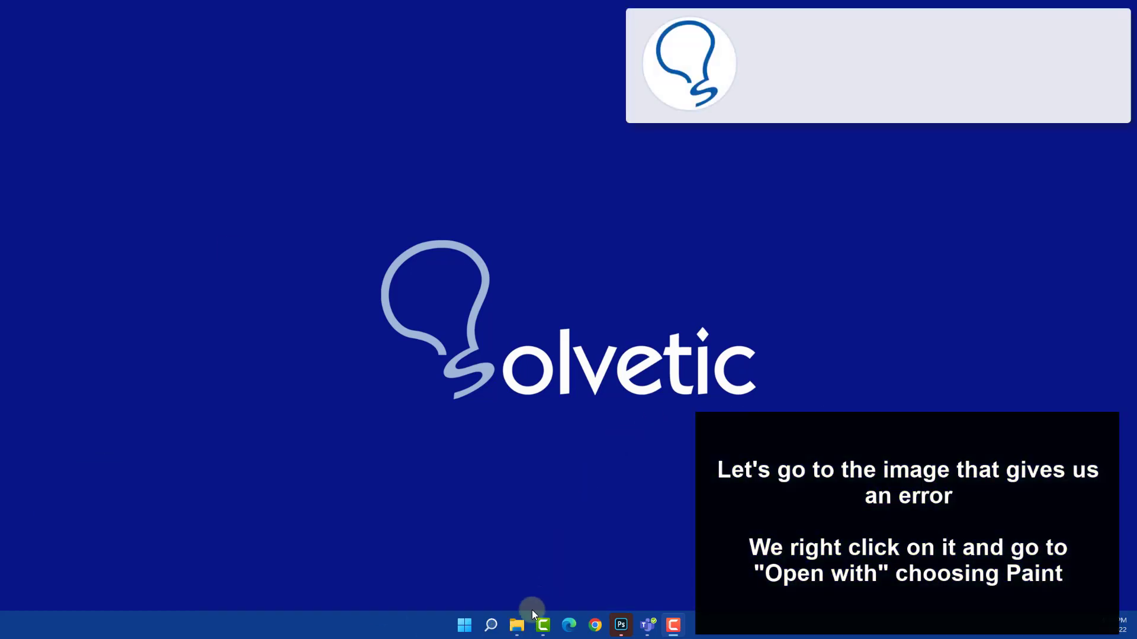
Step: Open File Explorer from the taskbar, showing the Pictures folder with the screenshot file
left_click(517, 627)
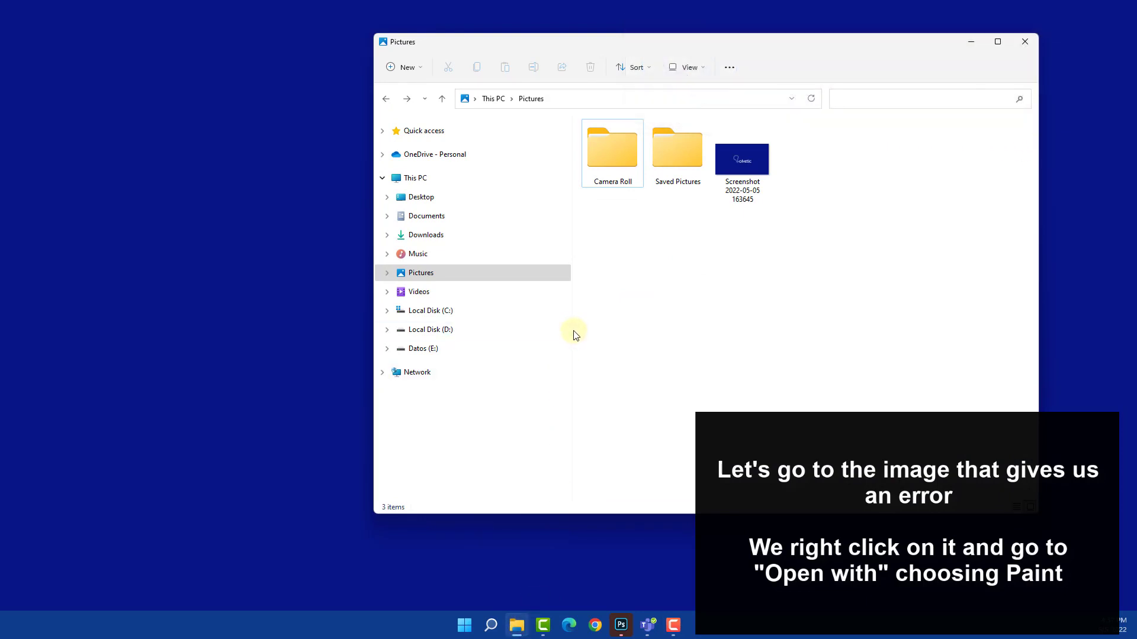
left_click_drag(572, 334, 409, 319)
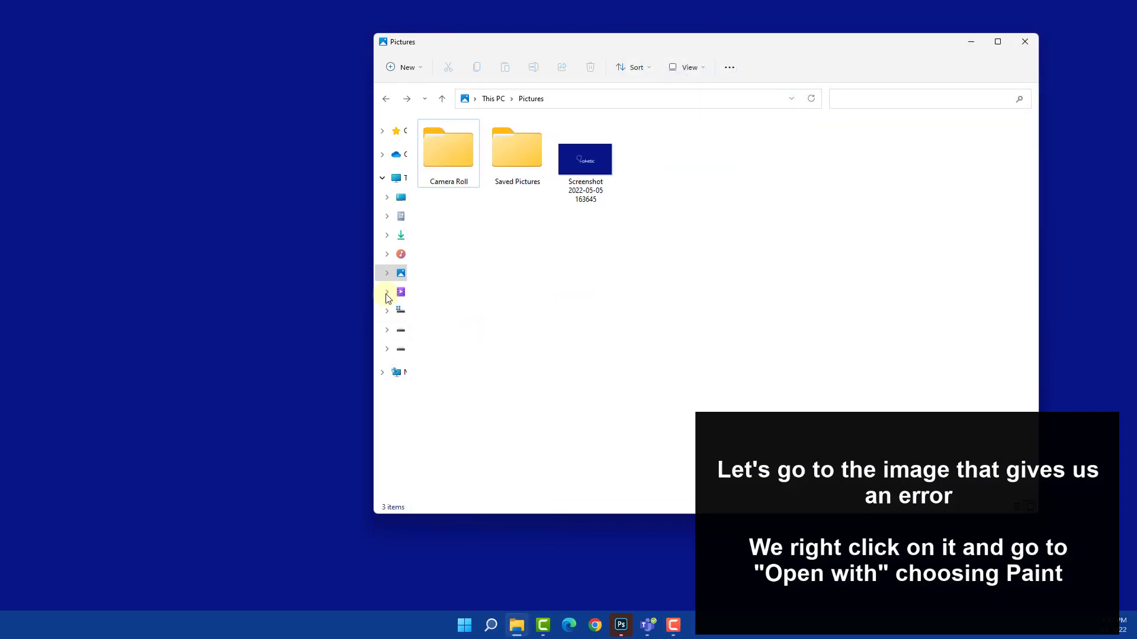
right_click(587, 153)
mouse_move(631, 207)
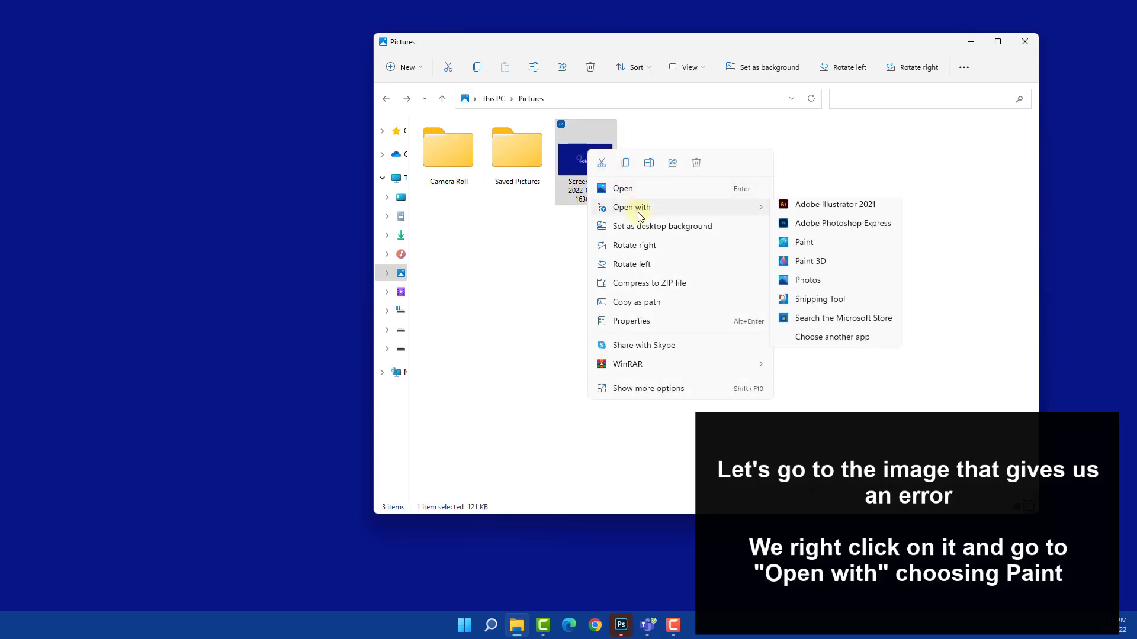
left_click(805, 247)
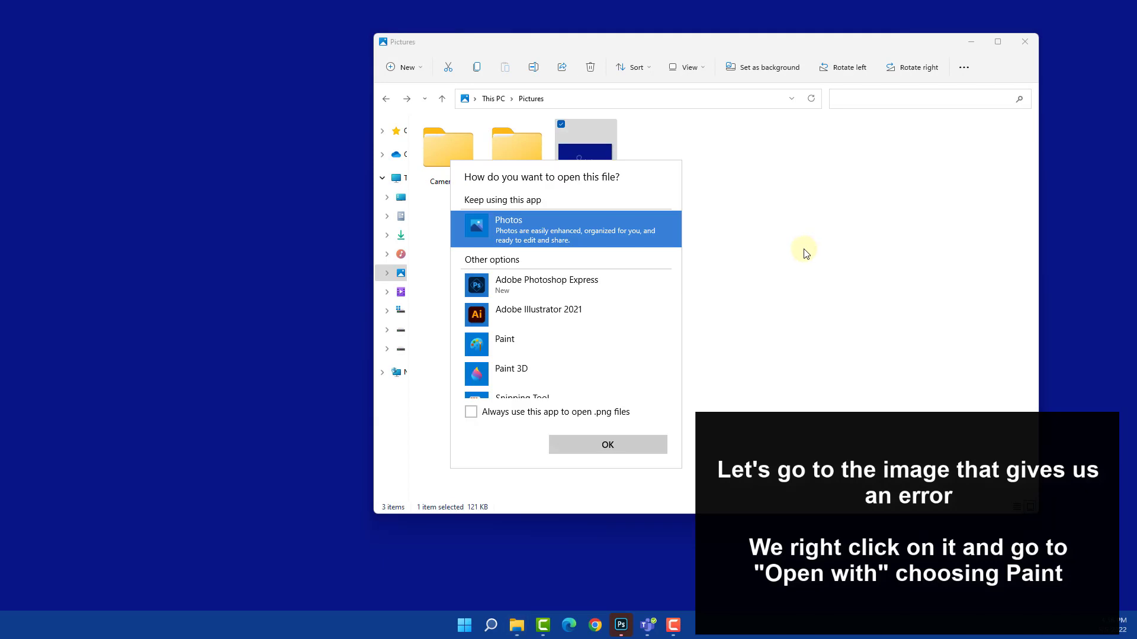
left_click(527, 341)
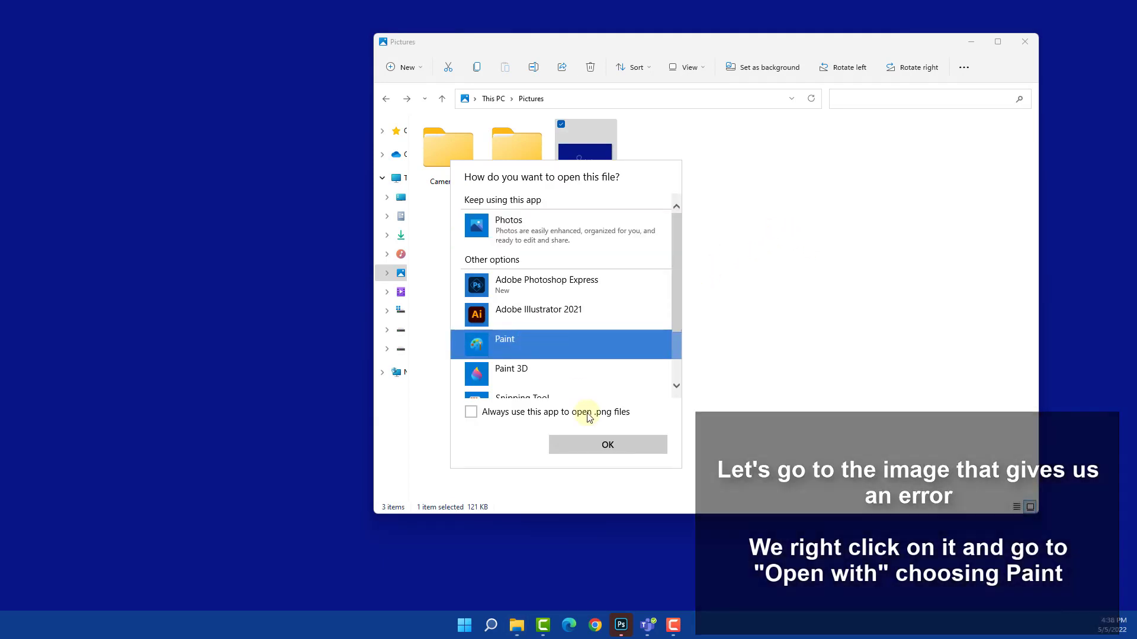
left_click(602, 446)
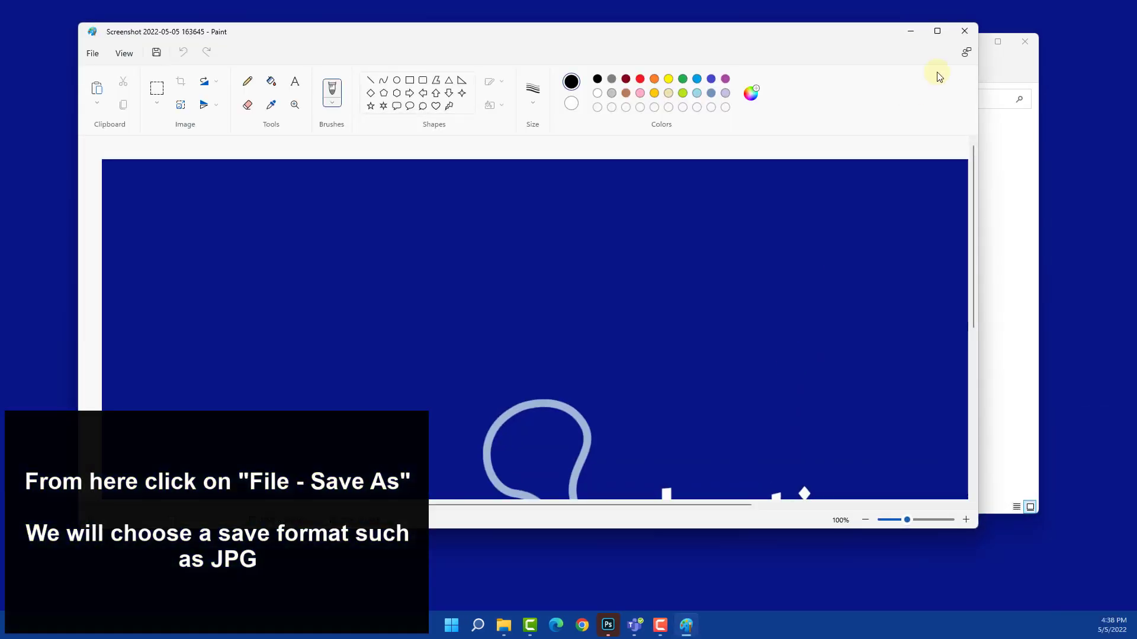
left_click(93, 55)
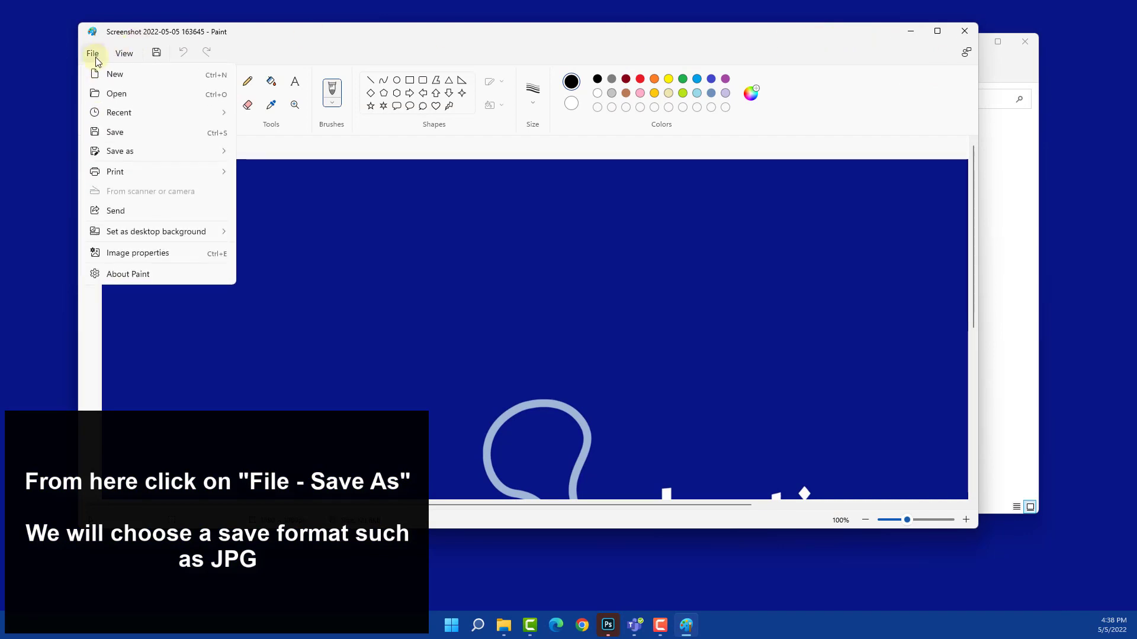
left_click(153, 155)
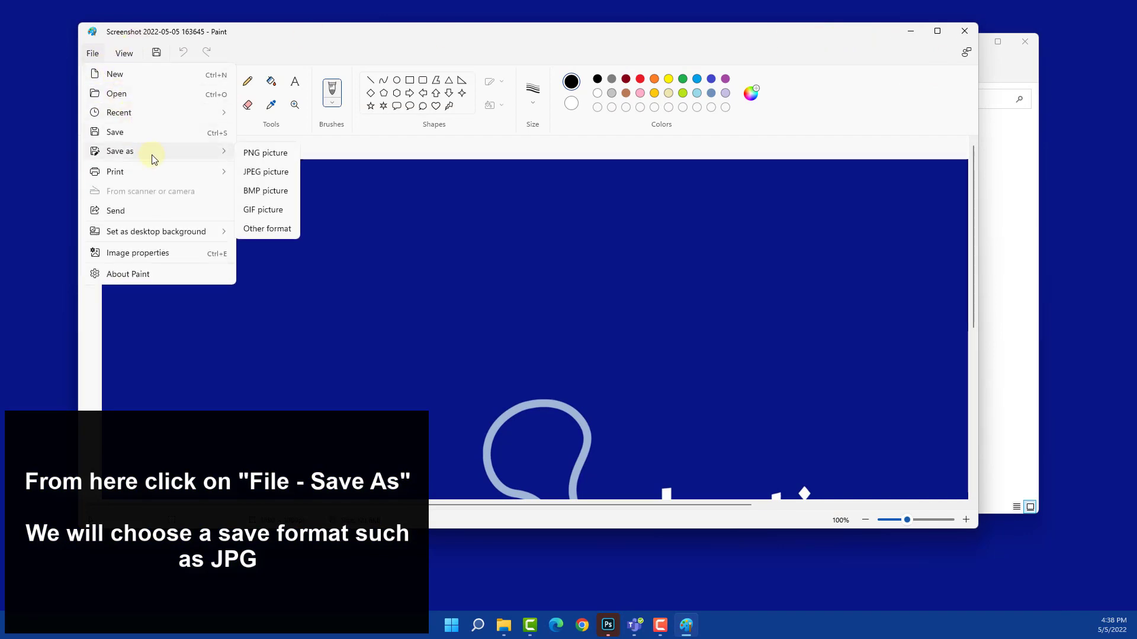
left_click(280, 172)
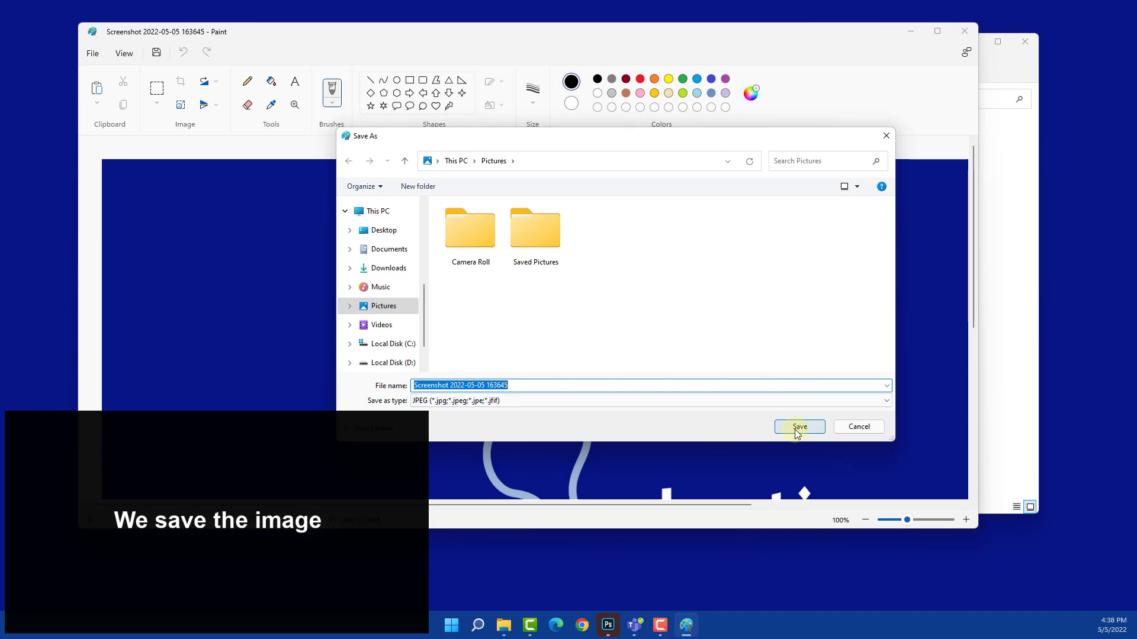
key("End")
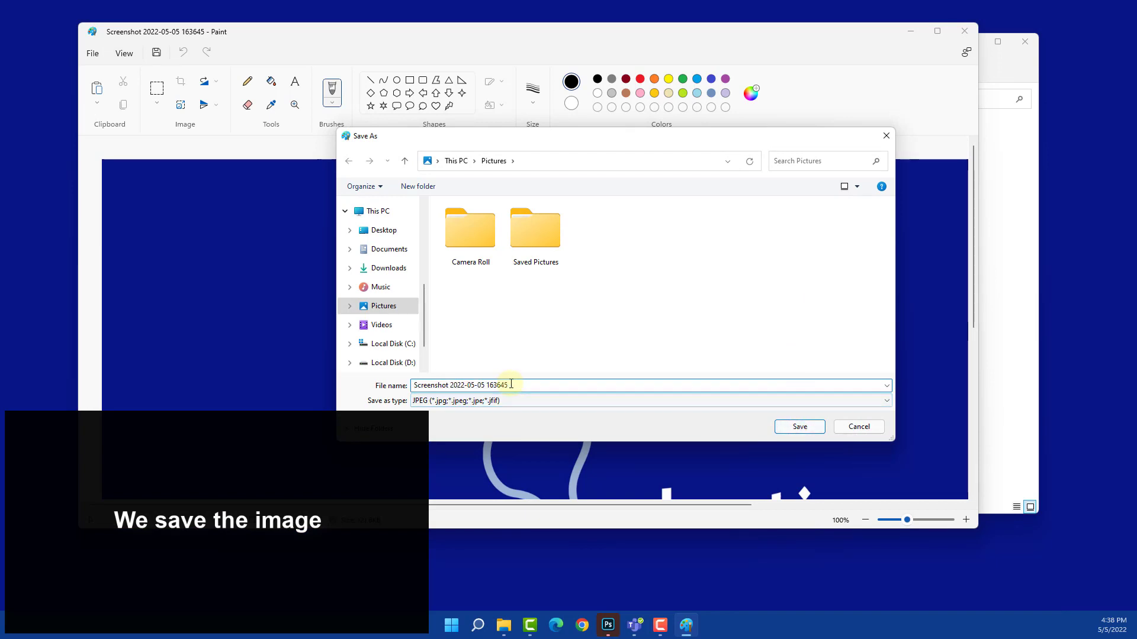
type("b")
left_click(809, 433)
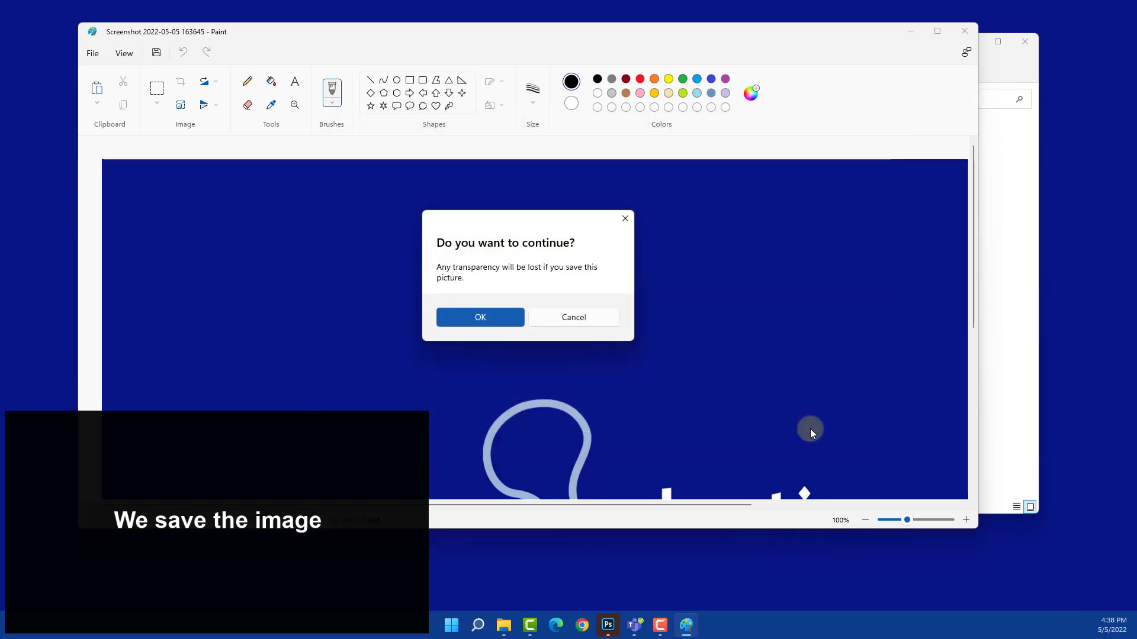
left_click(489, 323)
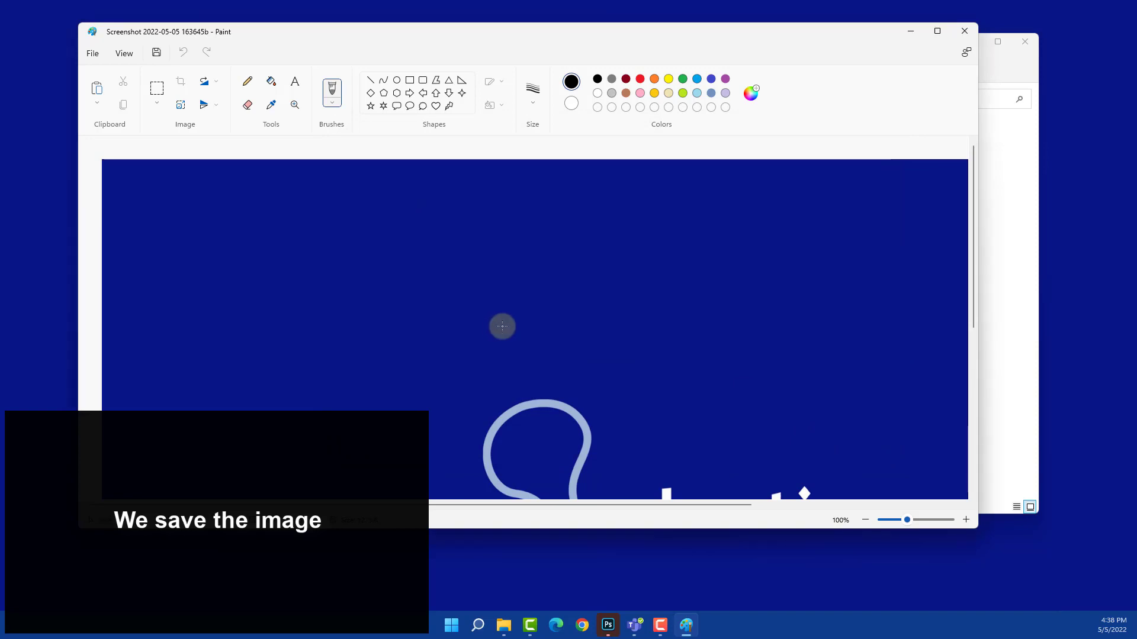
left_click(973, 29)
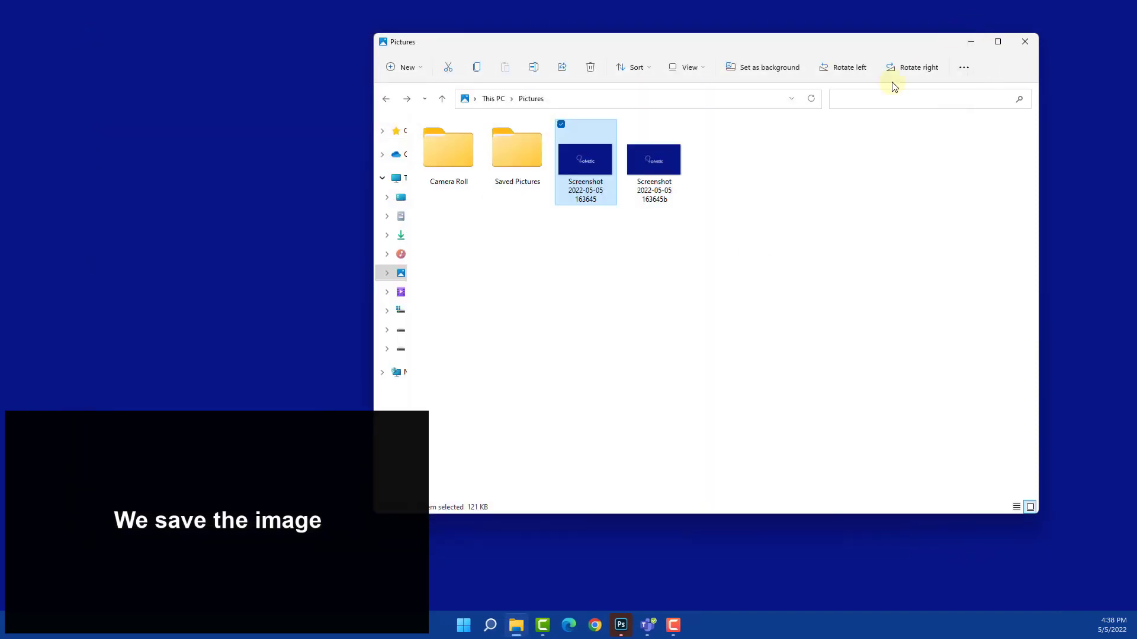
left_click(620, 627)
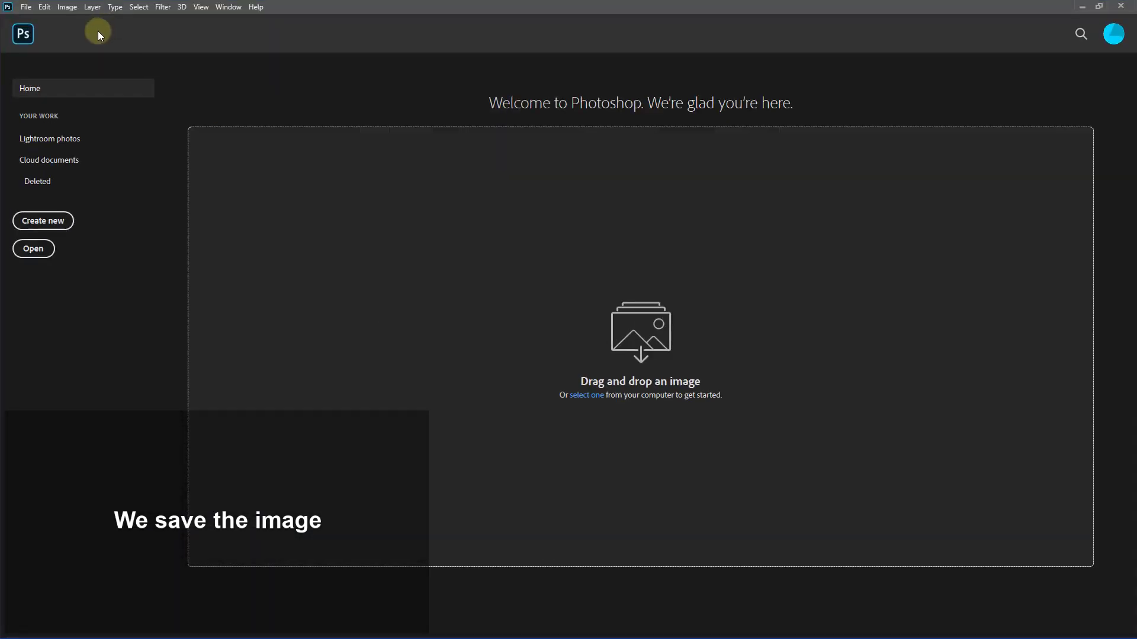
left_click(26, 7)
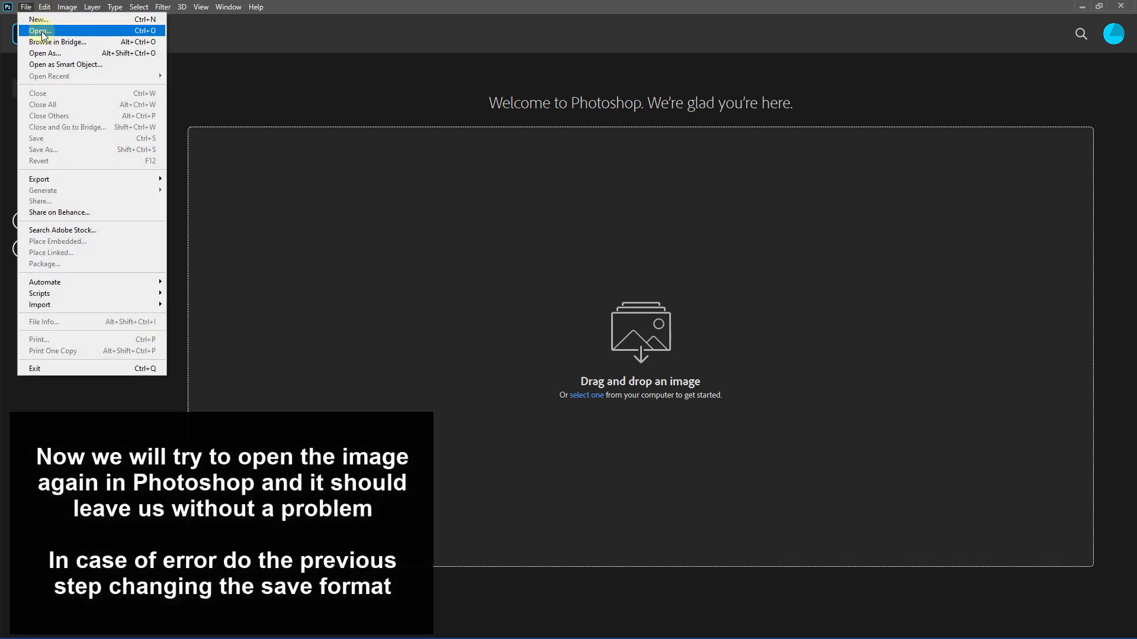
left_click(43, 31)
left_click(270, 212)
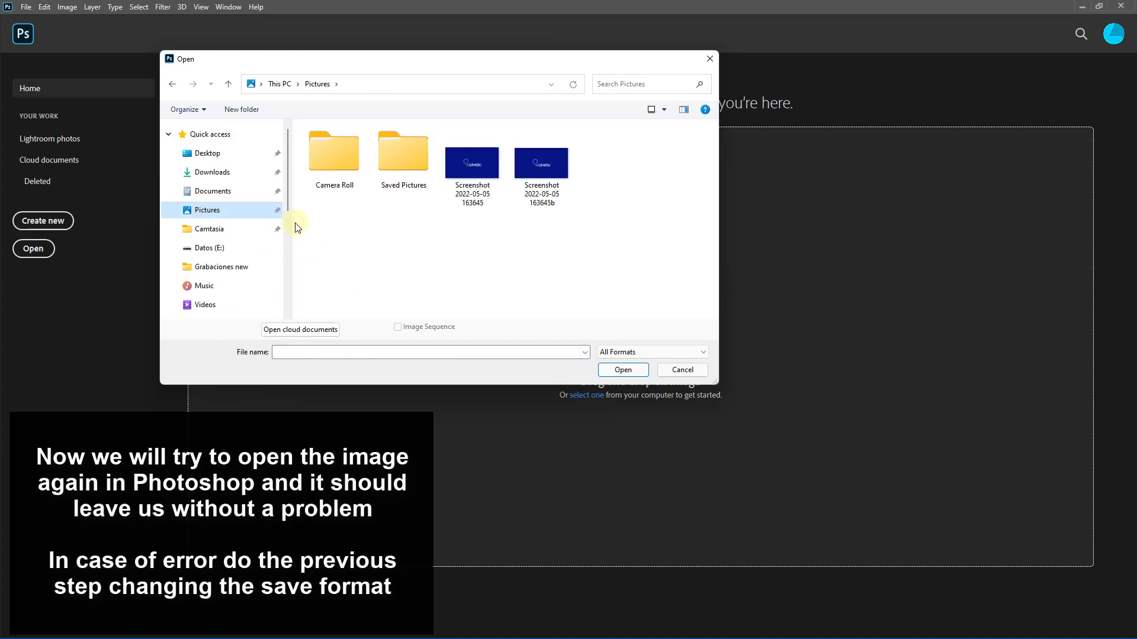
double_click(424, 184)
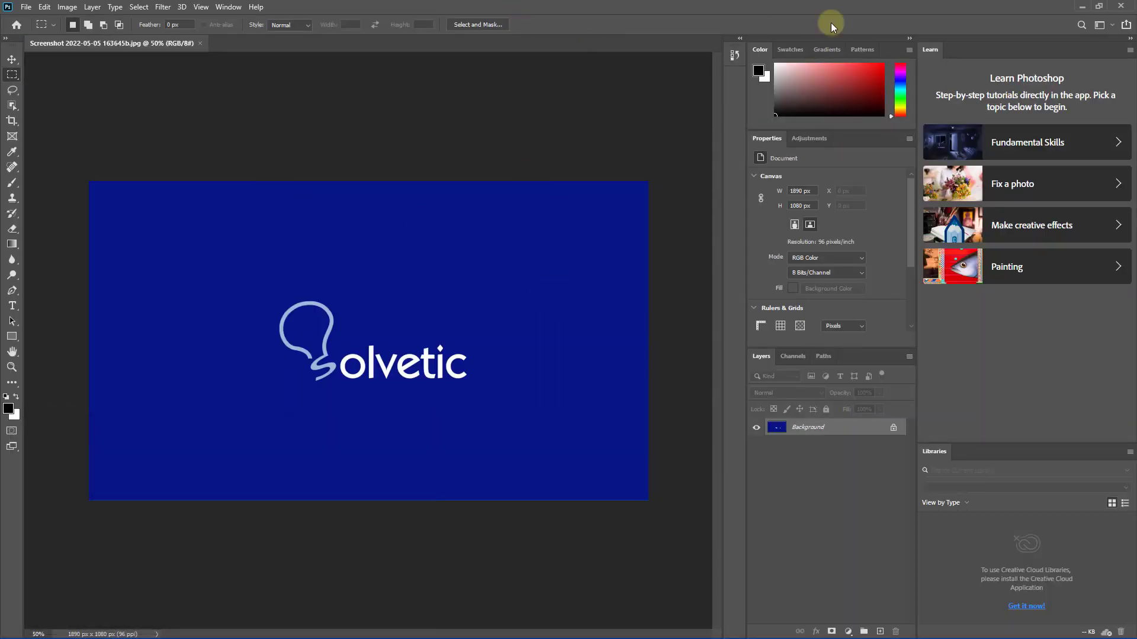
Step: Close the Learn panel and minimize Photoshop to reveal the desktop
right_click(934, 50)
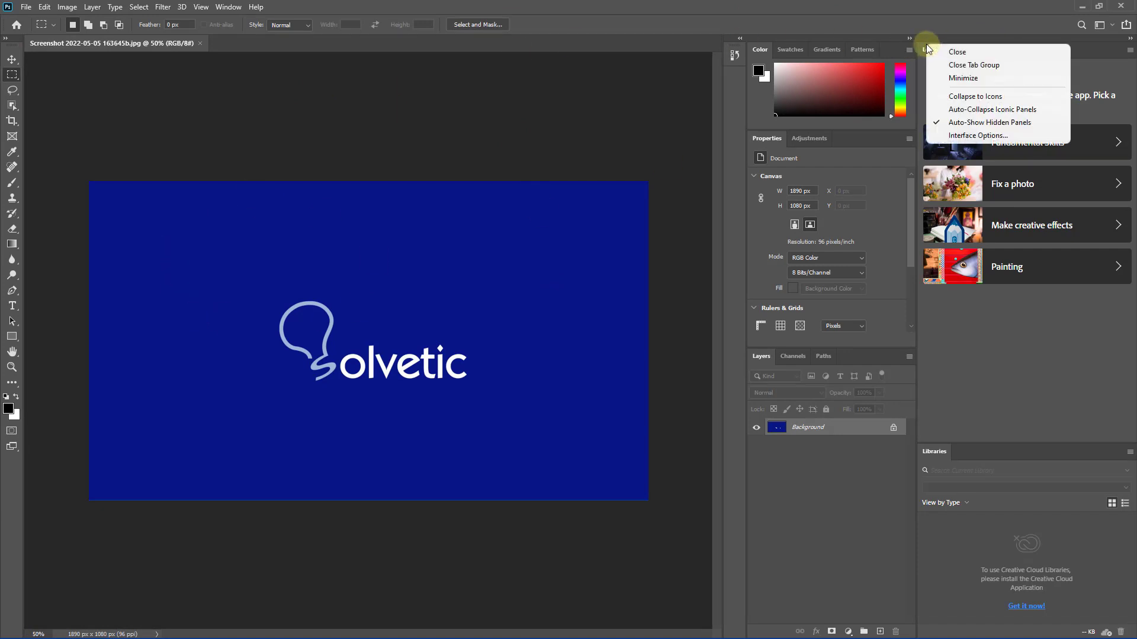
left_click(959, 49)
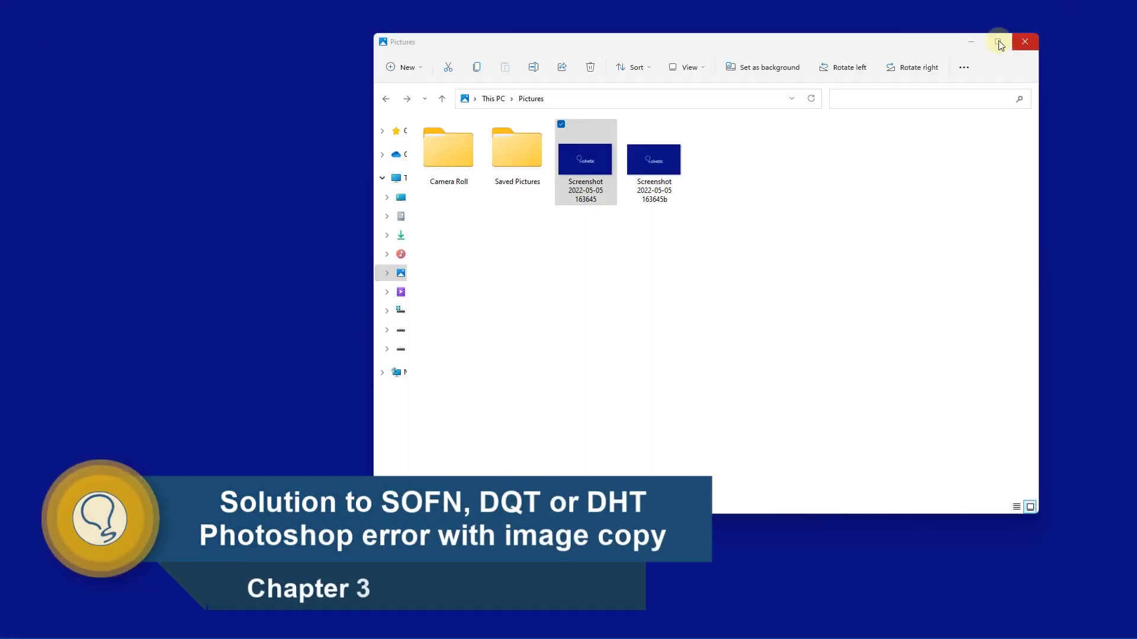
left_click(1015, 40)
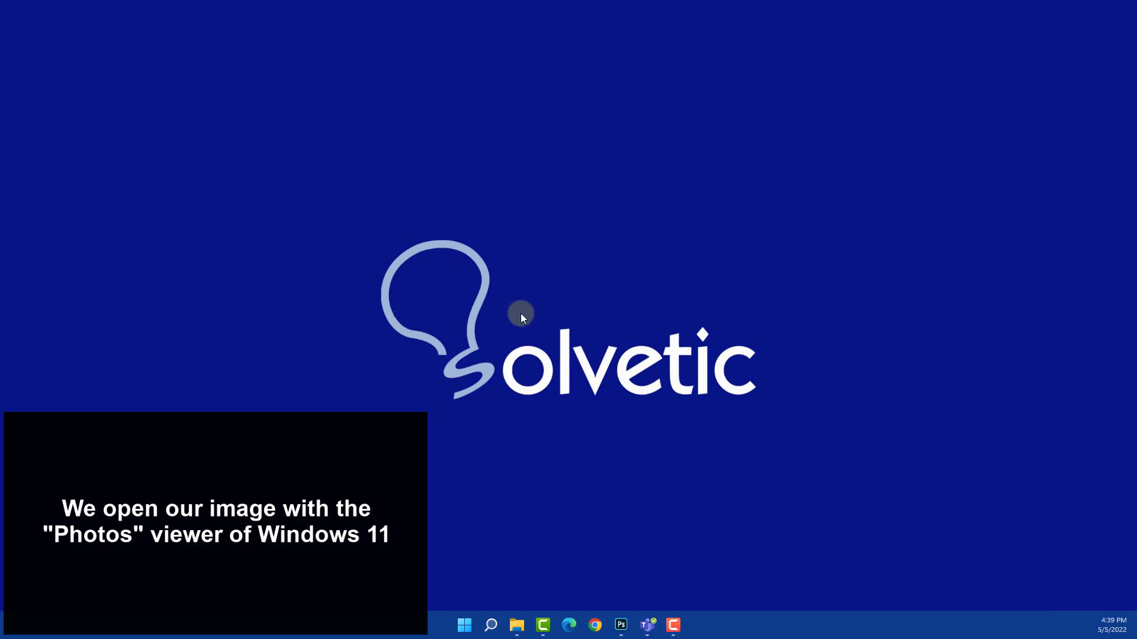
Step: Restore File Explorer and open the first PNG screenshot in the Photos viewer
left_click(516, 625)
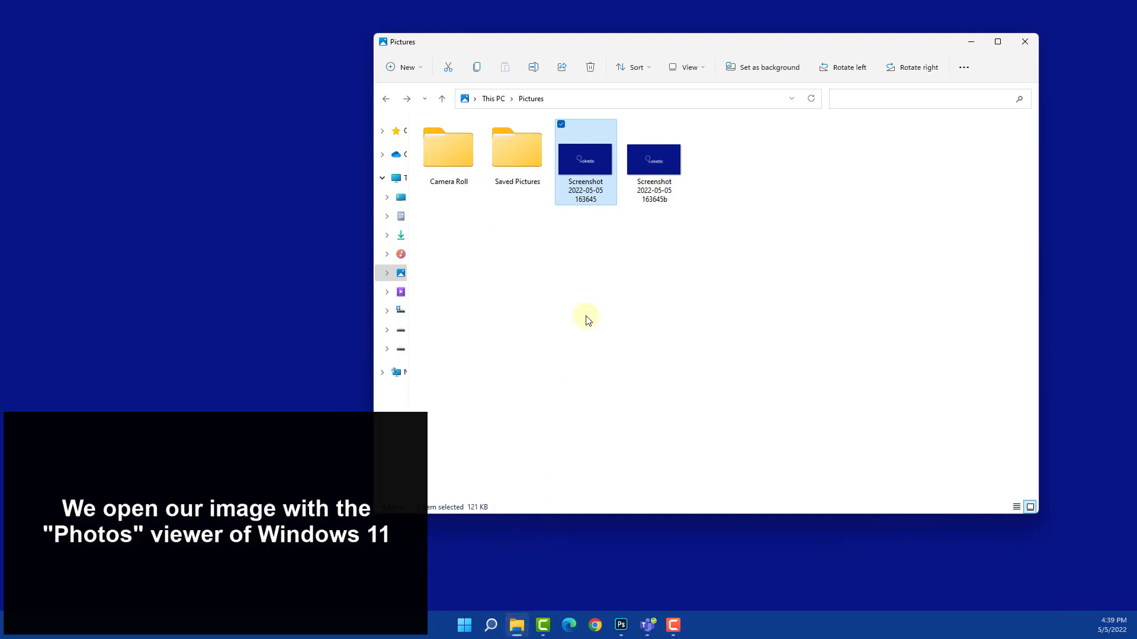
mouse_move(585, 162)
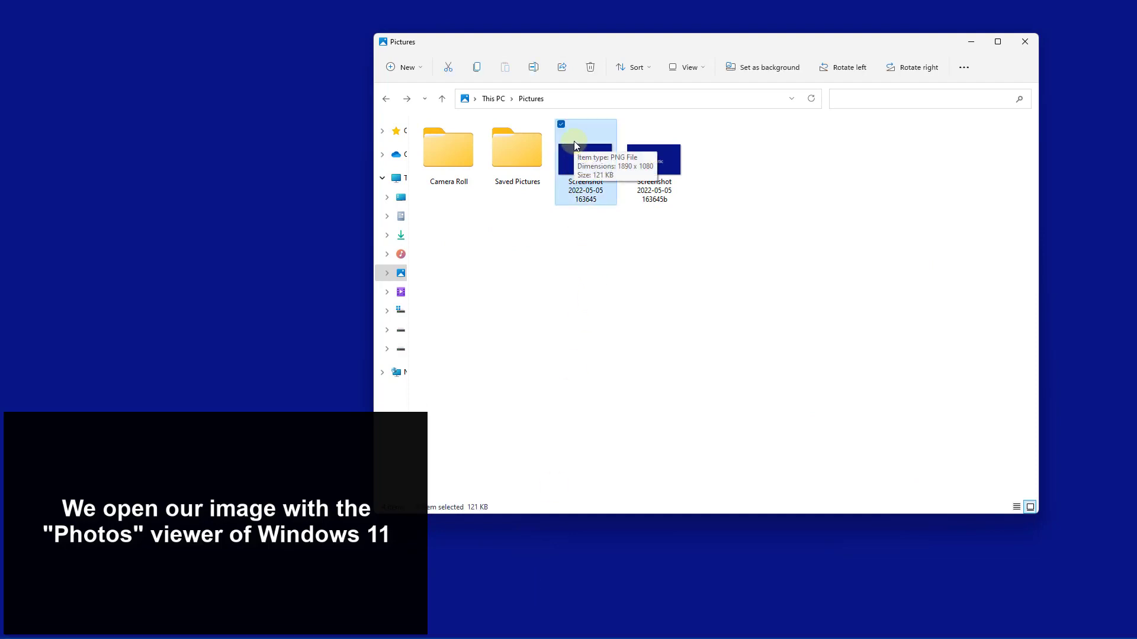
right_click(574, 143)
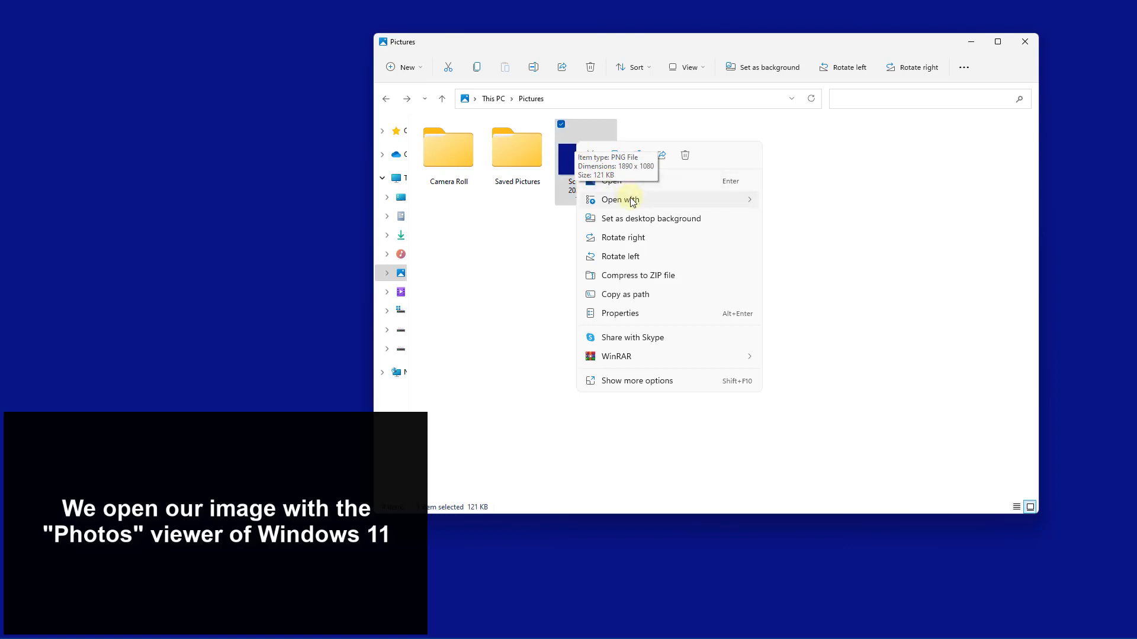
mouse_move(620, 199)
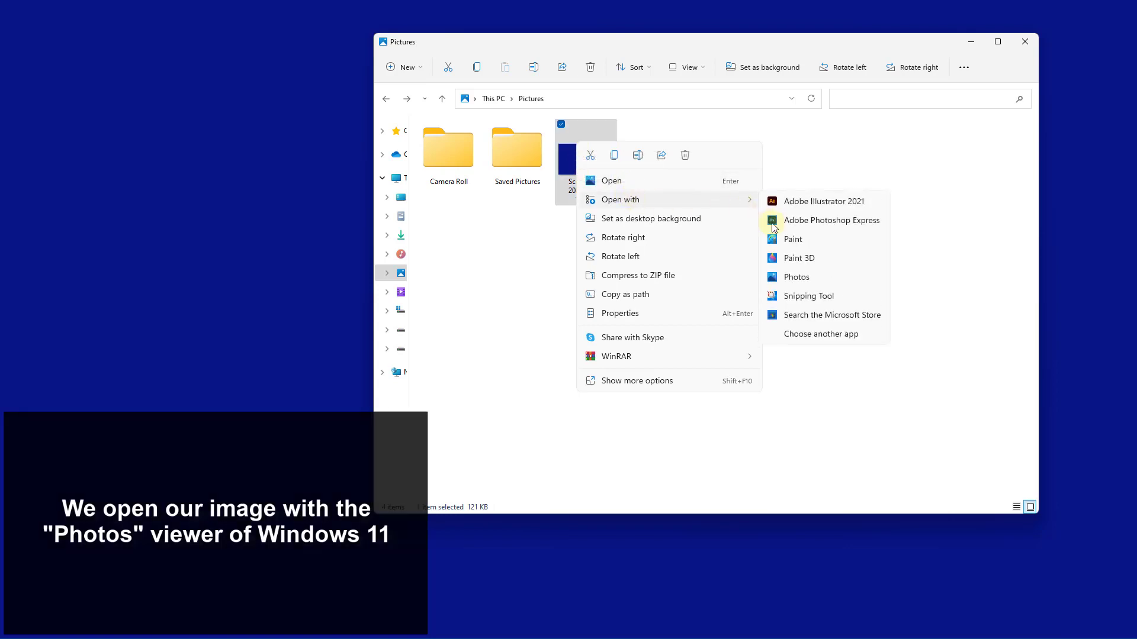
left_click(794, 278)
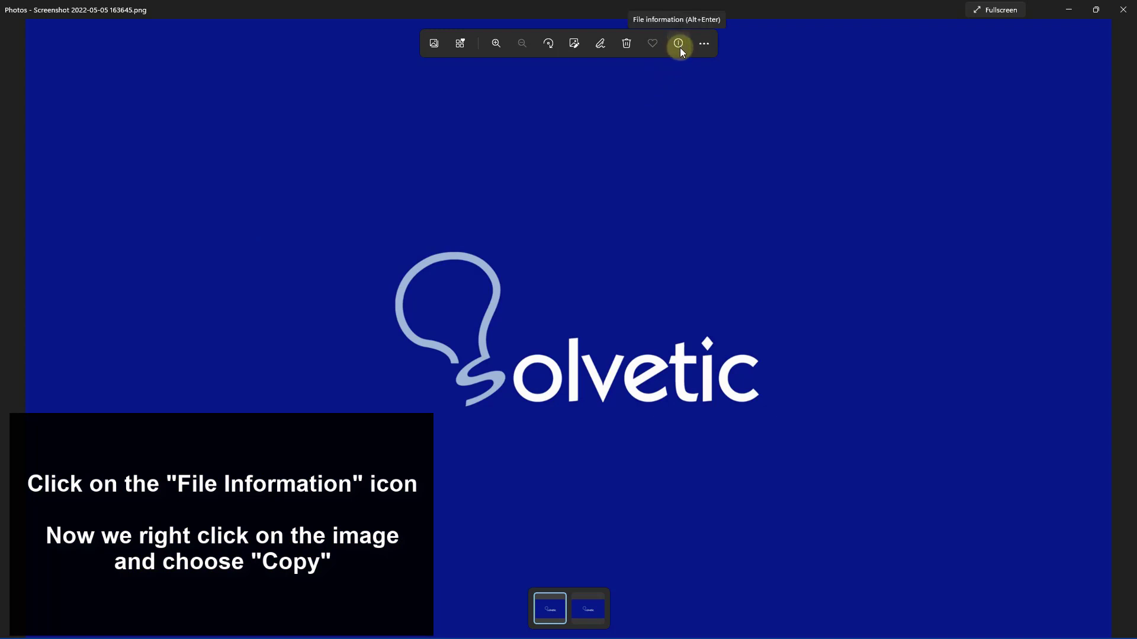
Step: Verify the image is 1890 × 1080 (121.8 KB), copy it, and minimize Photos
left_click(679, 47)
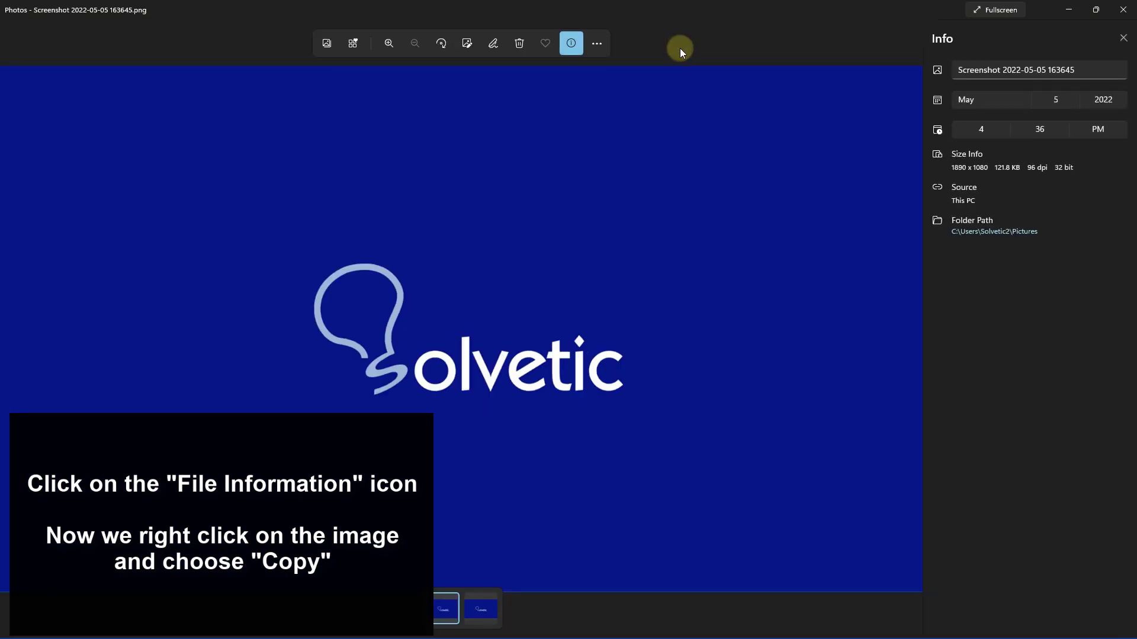
right_click(432, 133)
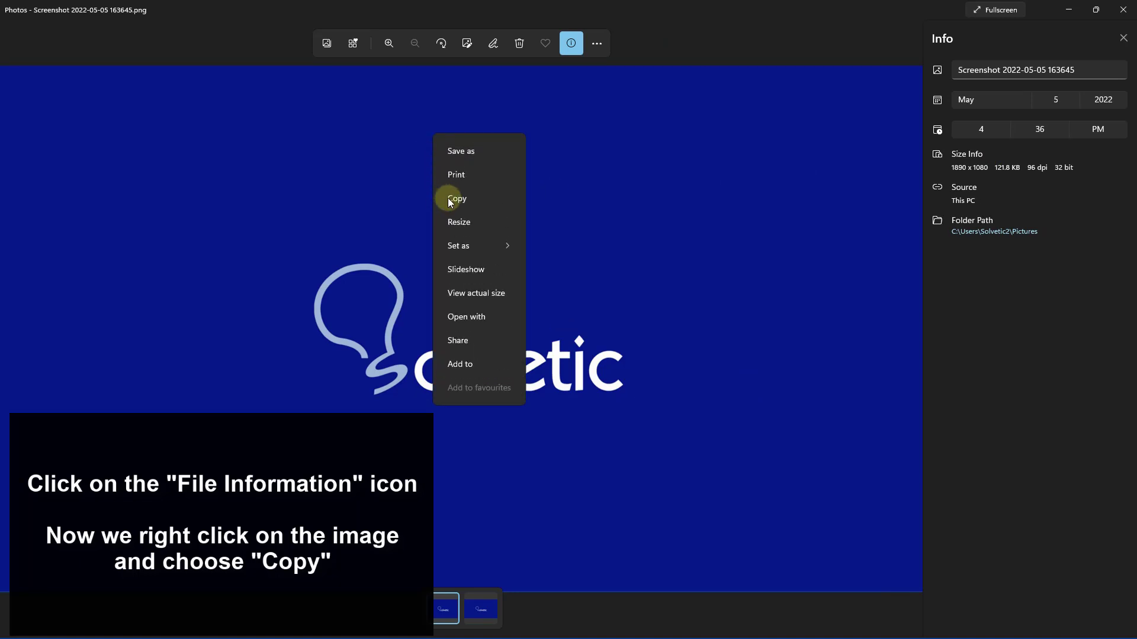
left_click(463, 199)
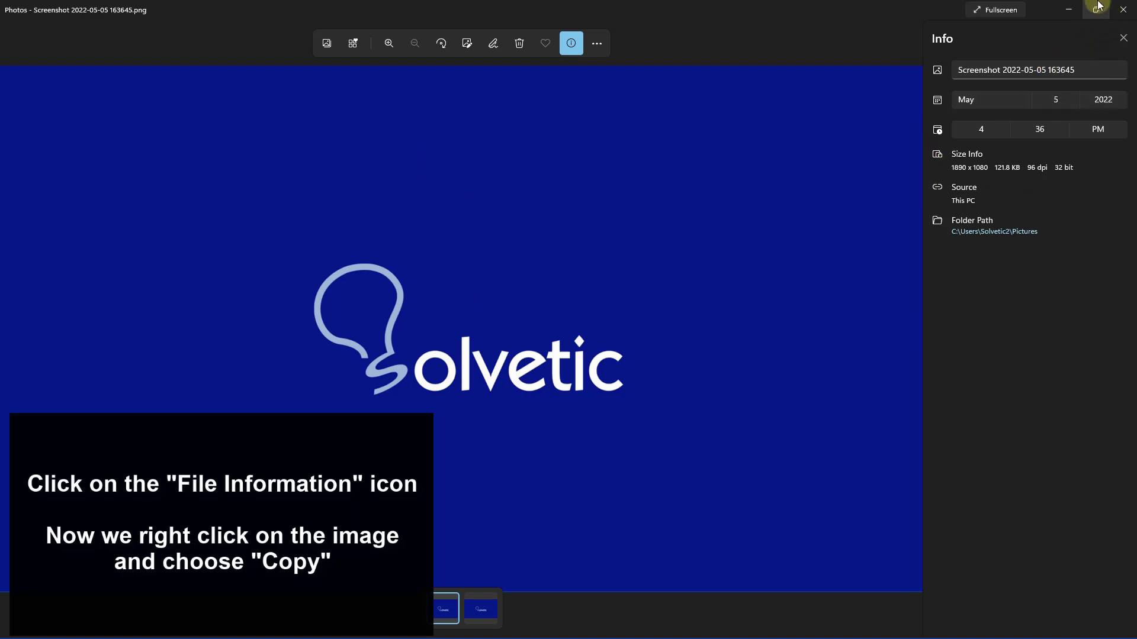
left_click(1068, 9)
mouse_move(620, 631)
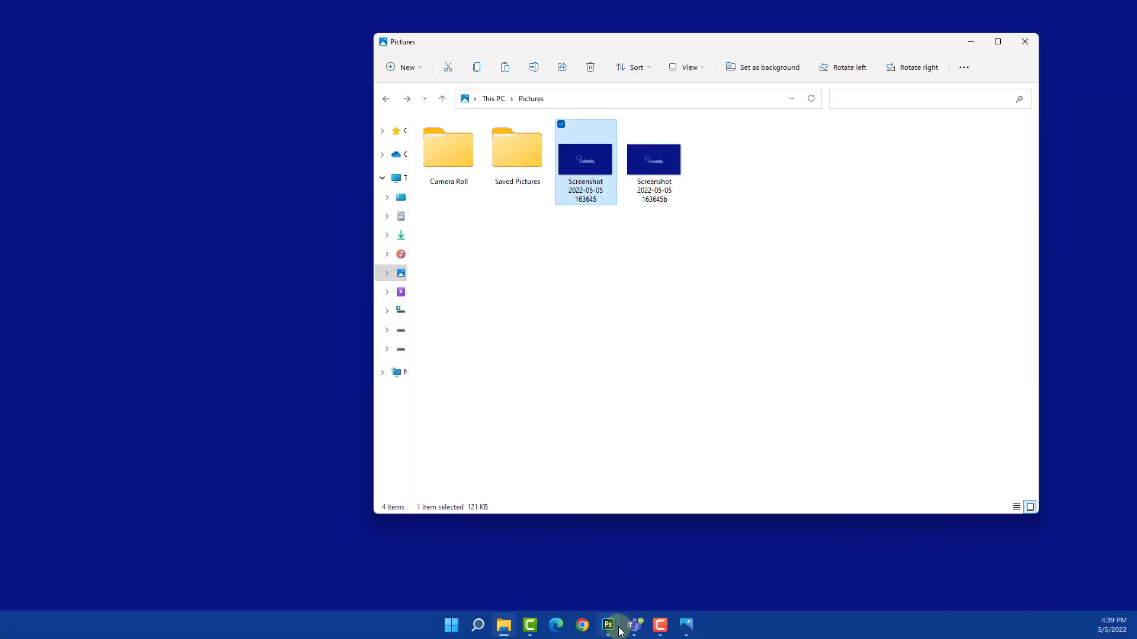
Step: Create a blank white 1890 × 1080 px Untitled-1 document from the clipboard preset
left_click(610, 626)
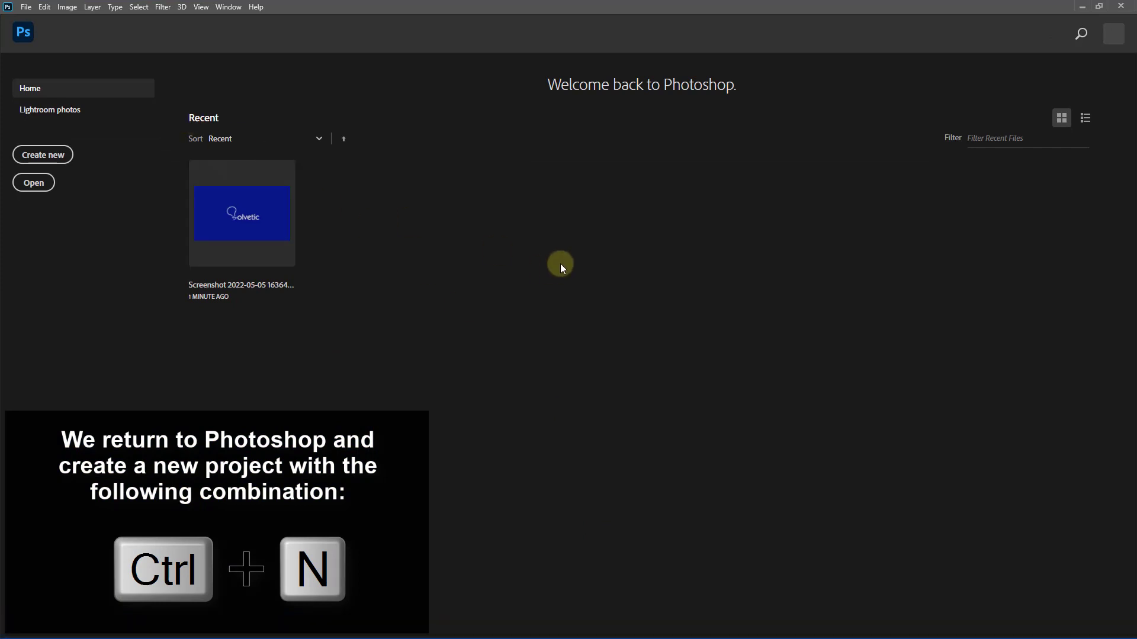
key("ctrl+n")
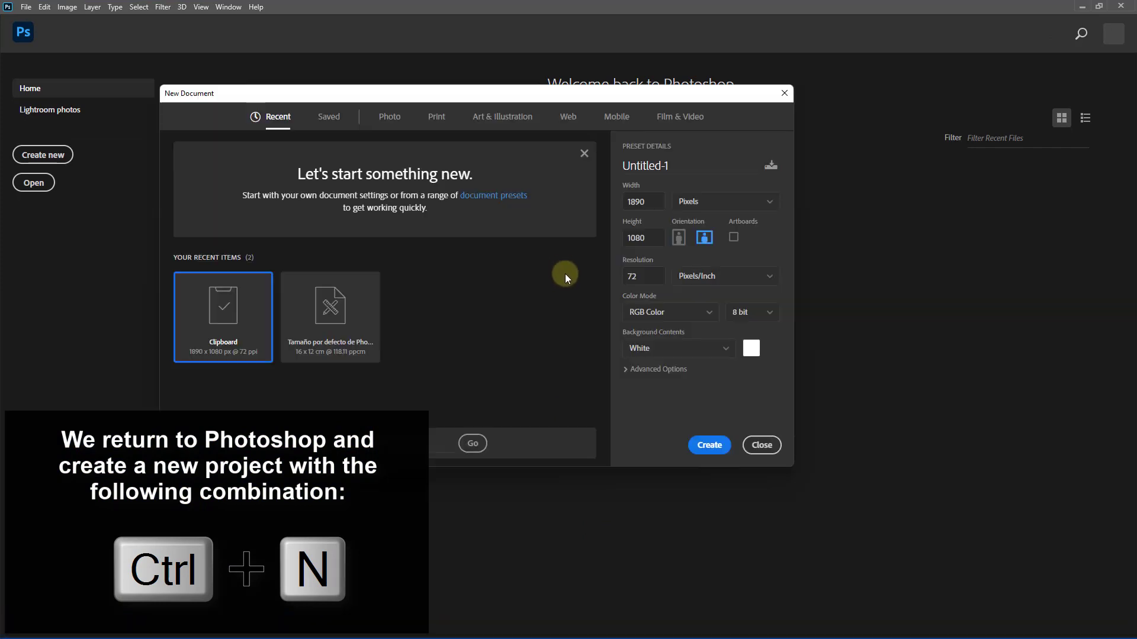
left_click(647, 236)
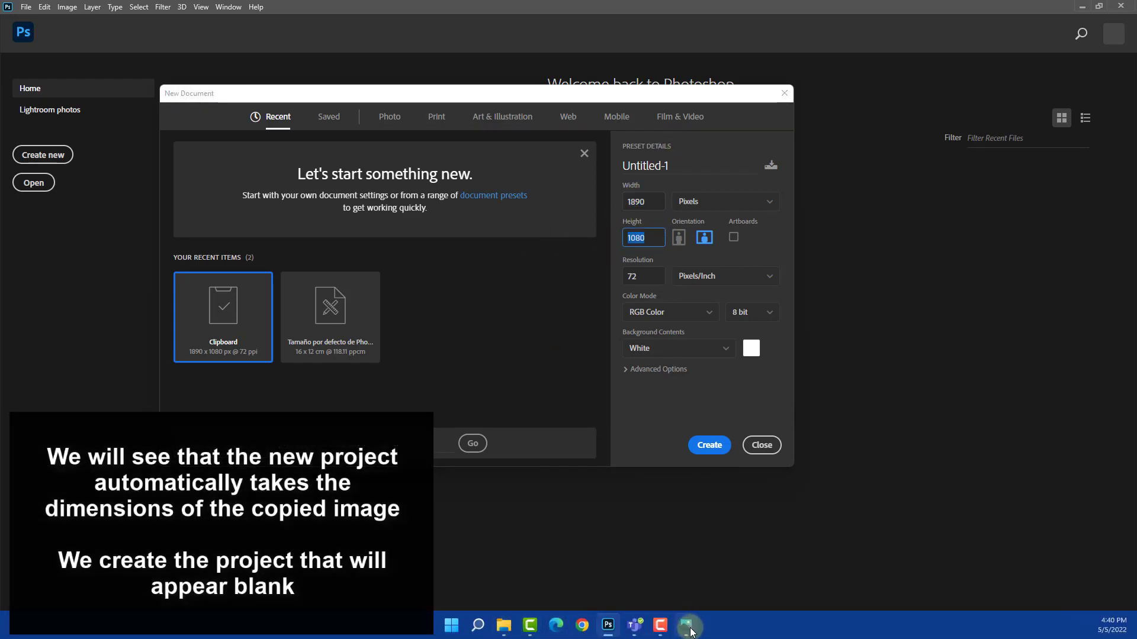
left_click(642, 484)
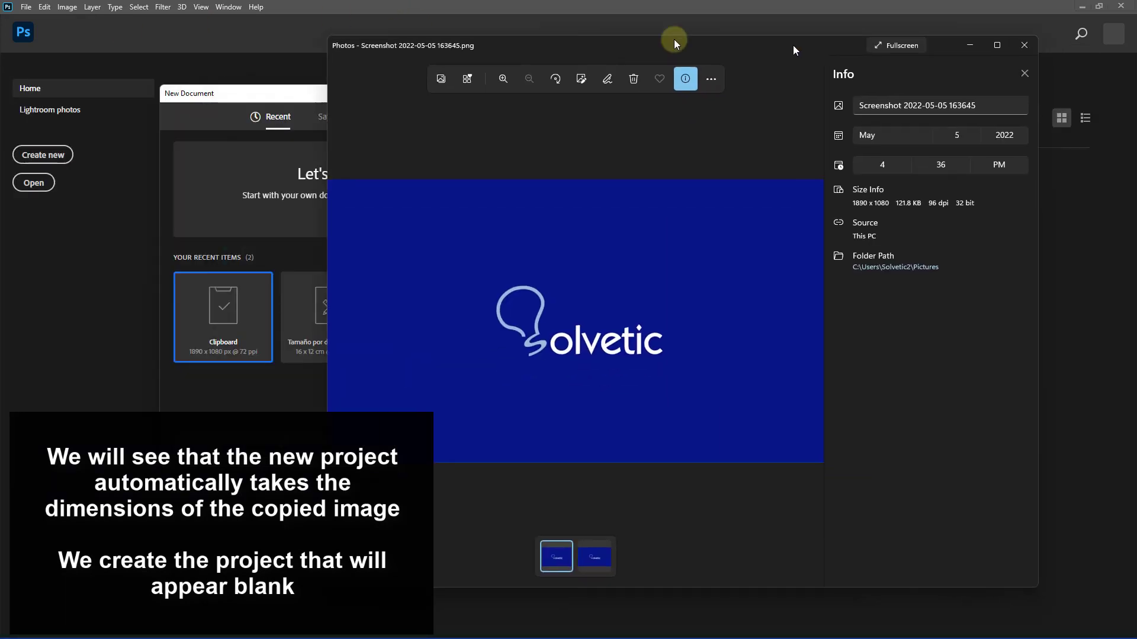
mouse_move(673, 39)
left_mouse_down()
mouse_move(753, 121)
mouse_move(750, 172)
mouse_move(486, 295)
mouse_move(321, 121)
left_mouse_up()
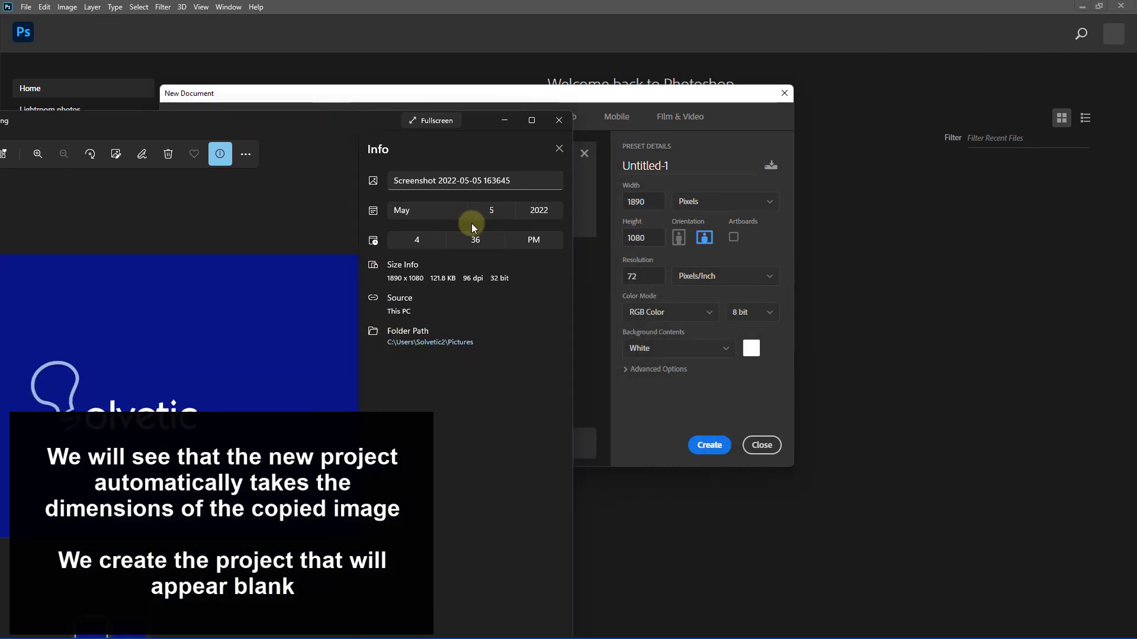
left_click(504, 122)
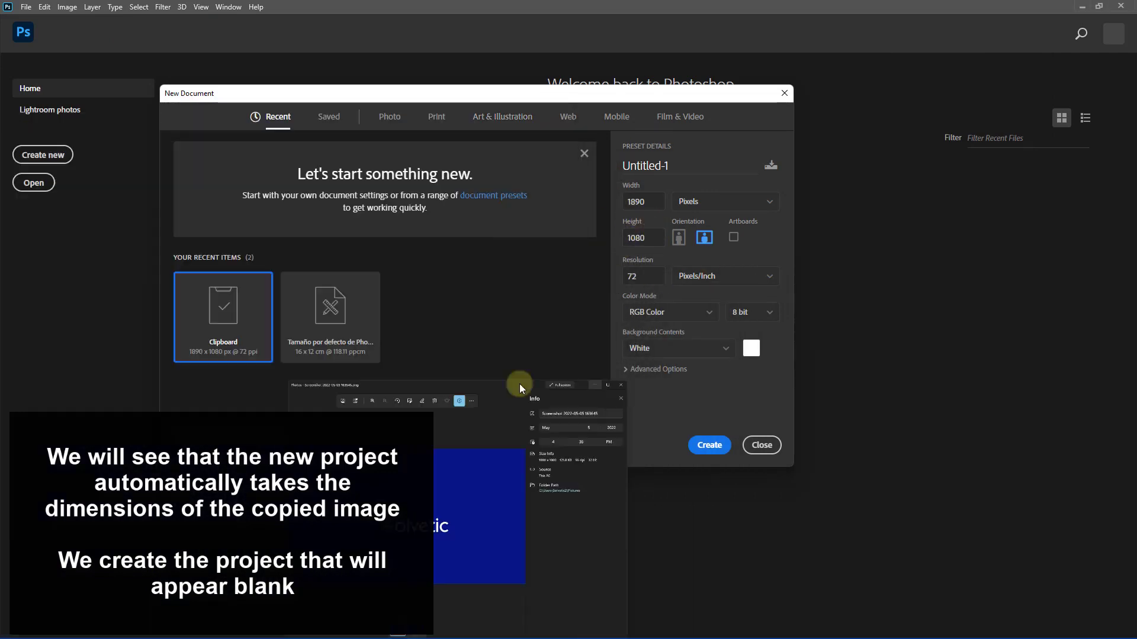
left_click(710, 445)
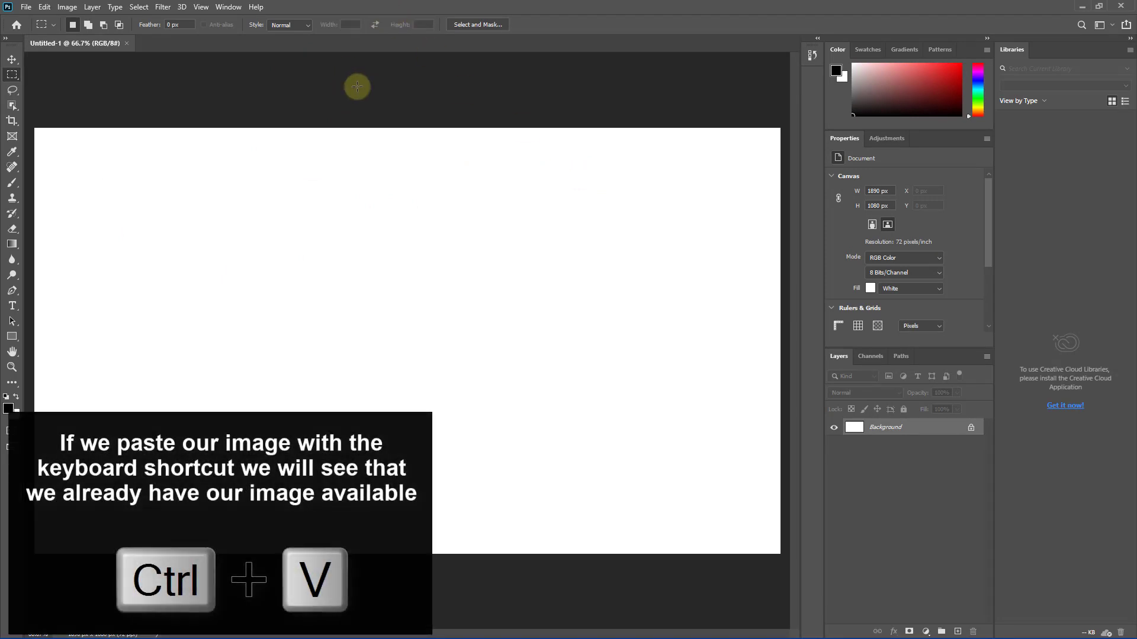
Step: Paste the Solvetic image twice as Layer 1 and Layer 2, then minimize Photoshop
key("ctrl+v")
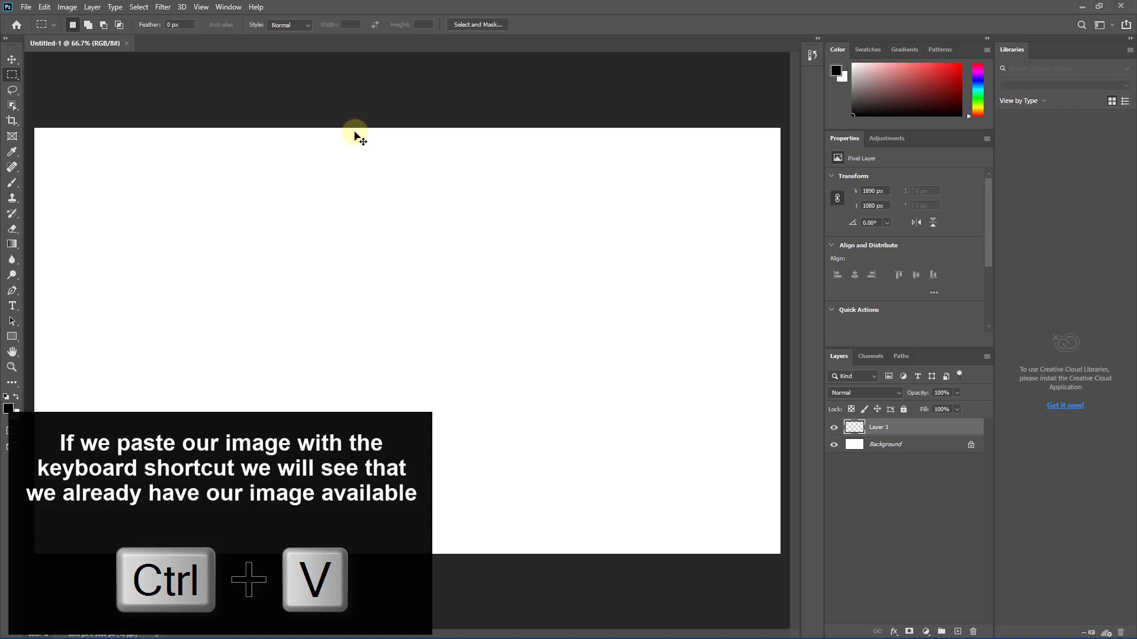
key("ctrl+v")
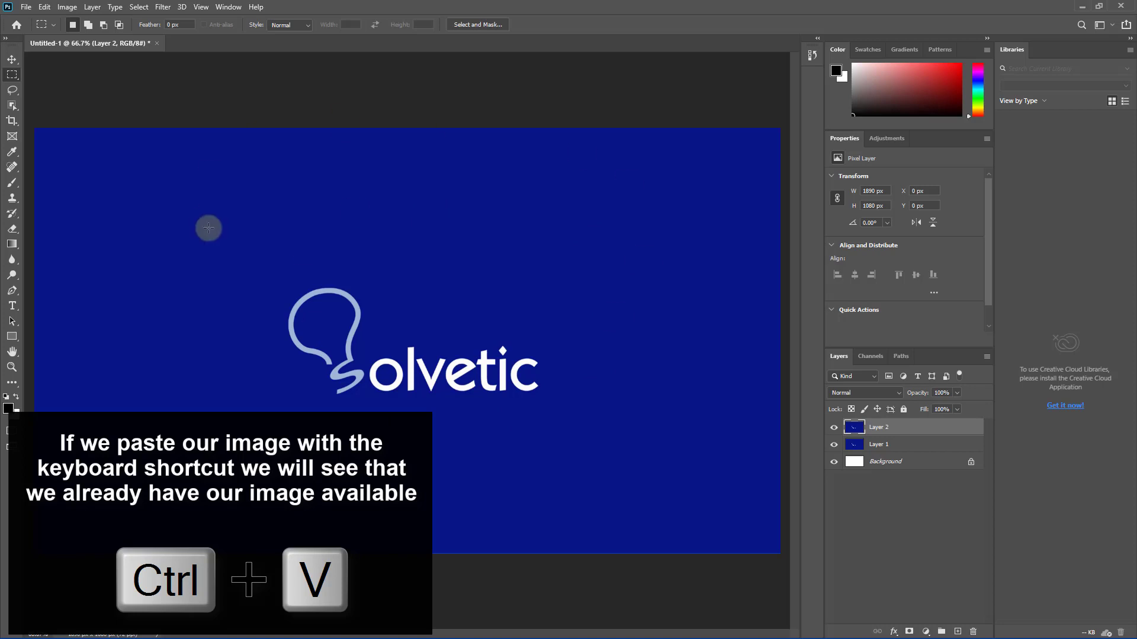
left_click(1074, 7)
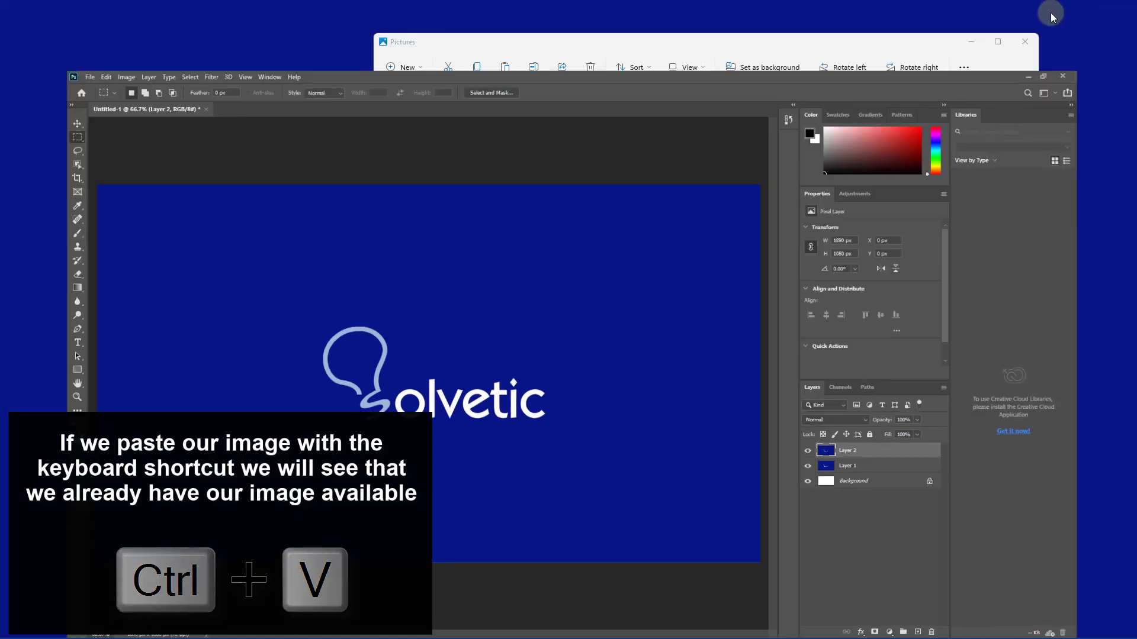
Step: Minimize File Explorer so only the Solvetic wallpaper remains on the desktop
left_click(1008, 47)
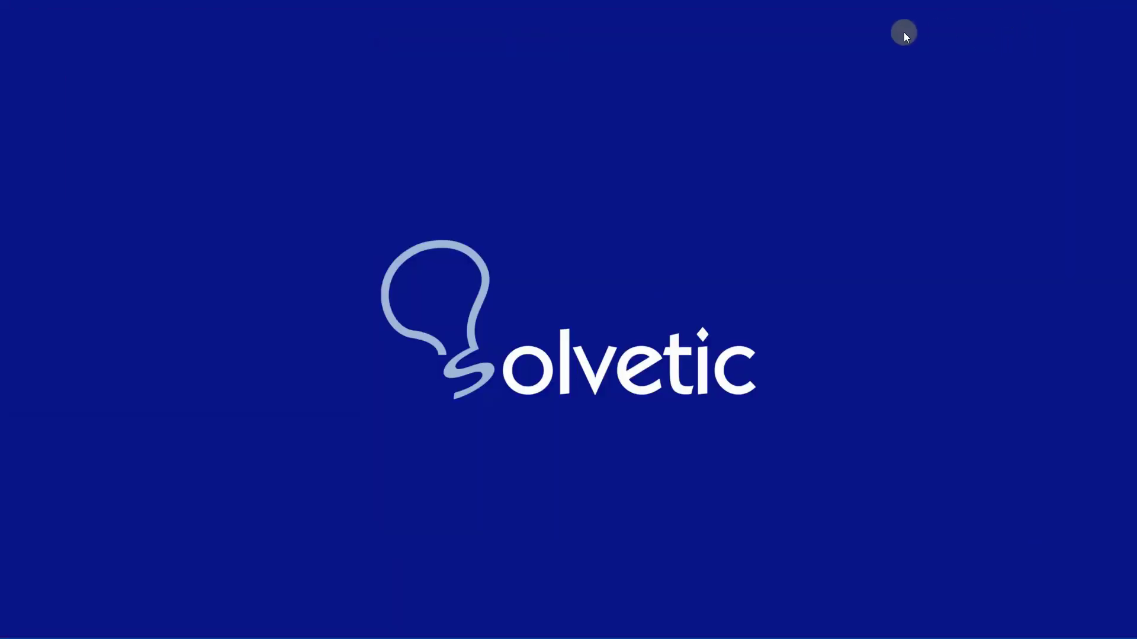